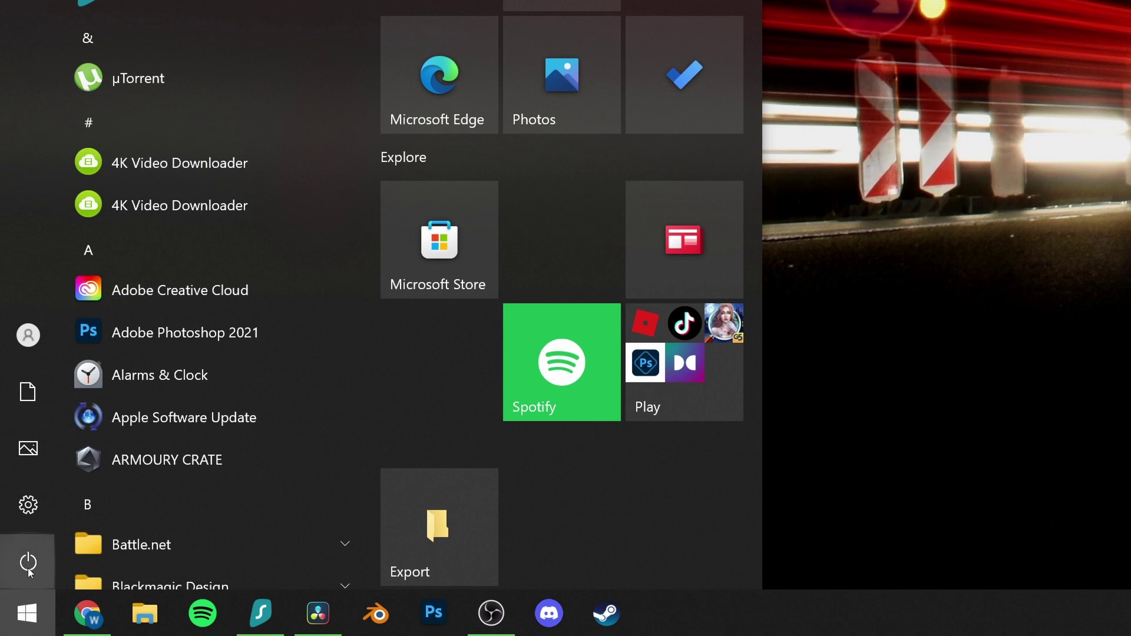
Open the computer's power options.
click(28, 561)
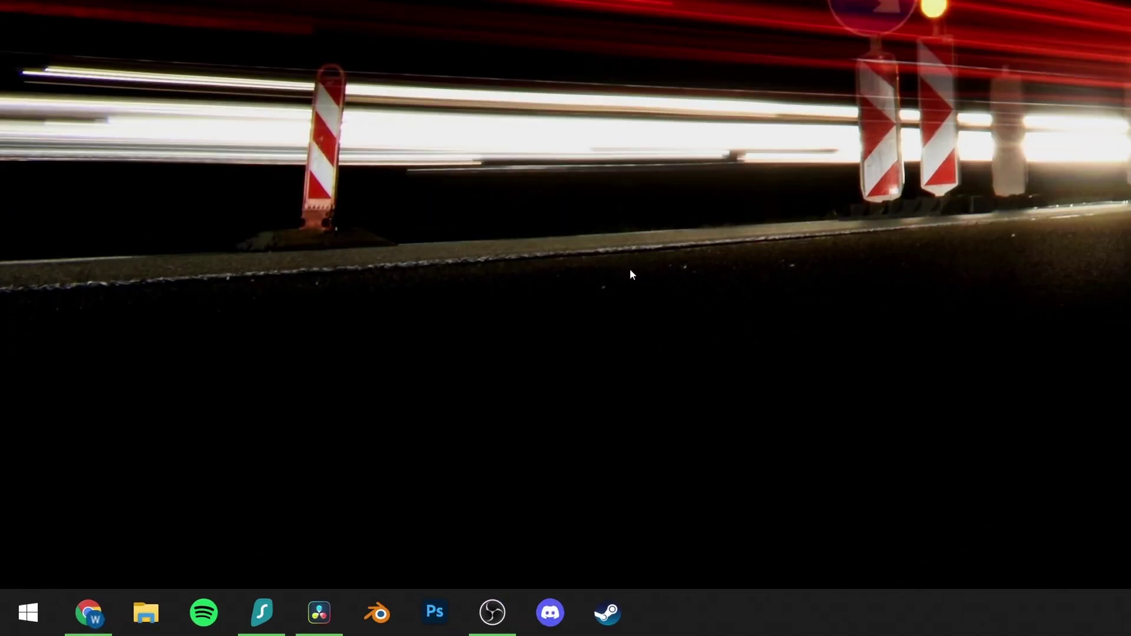
Open the Windows Update page under Update & Security in the Windows settings.
click(25, 613)
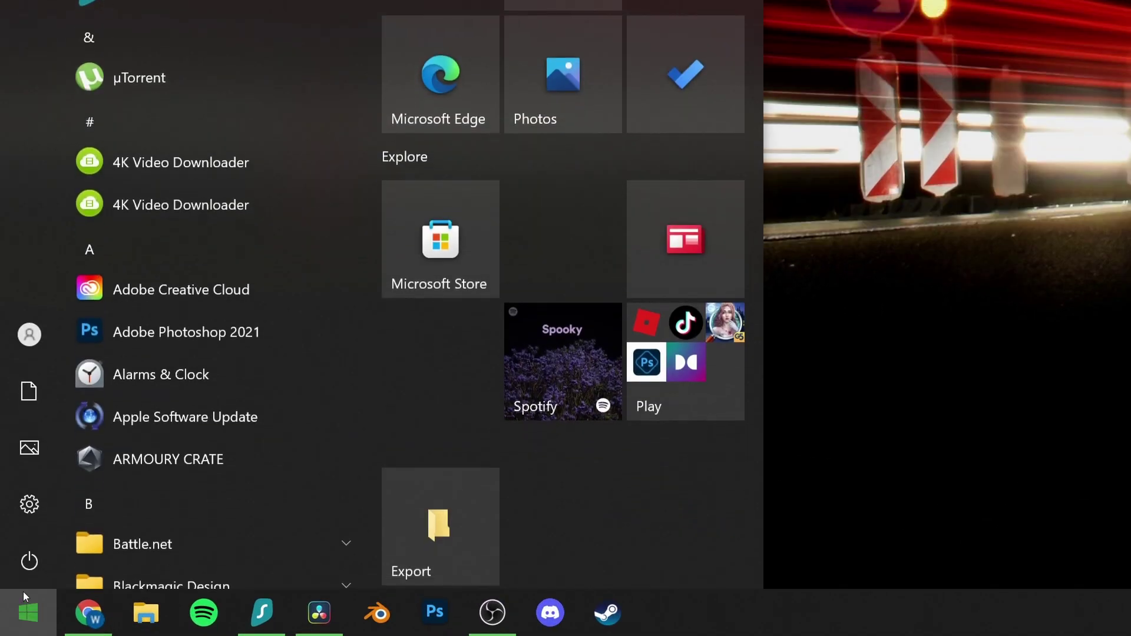
click(26, 515)
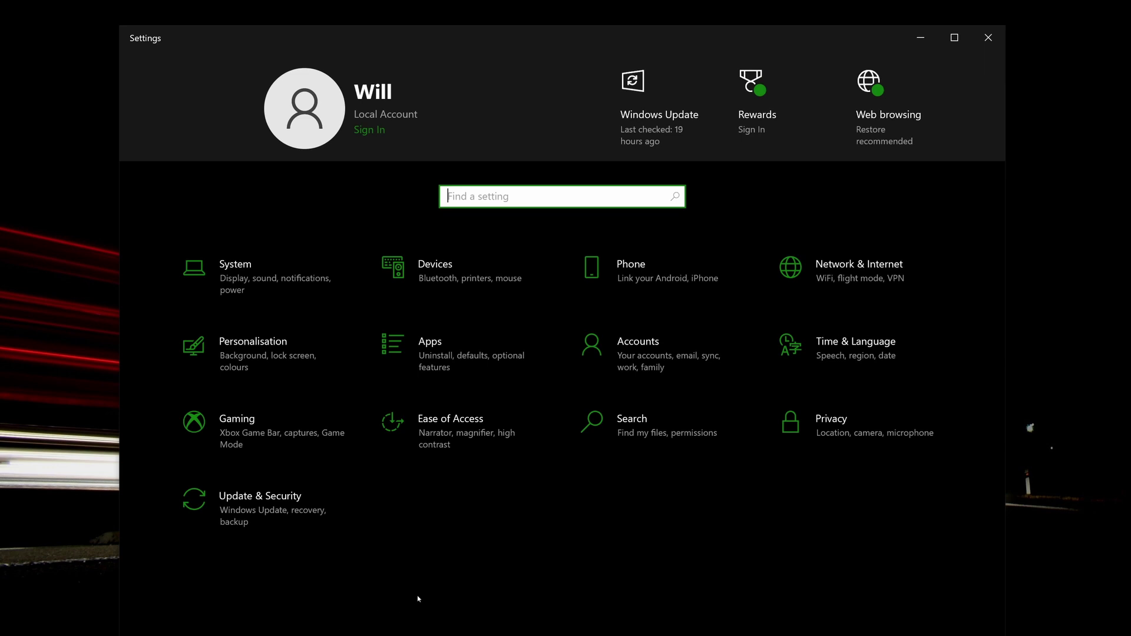
click(286, 510)
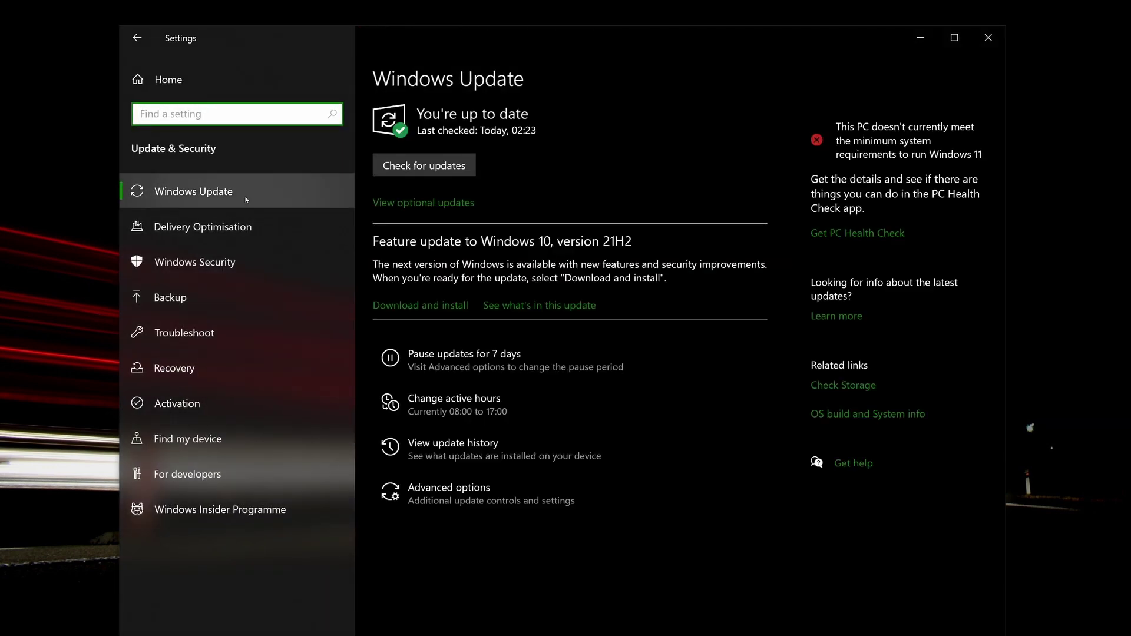
click(246, 200)
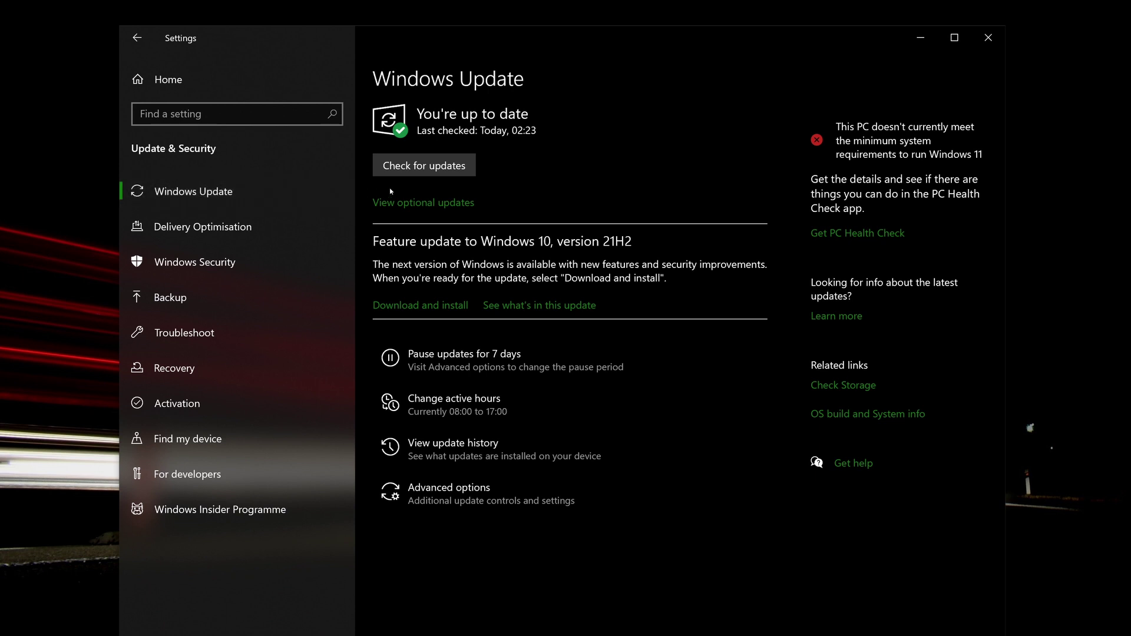
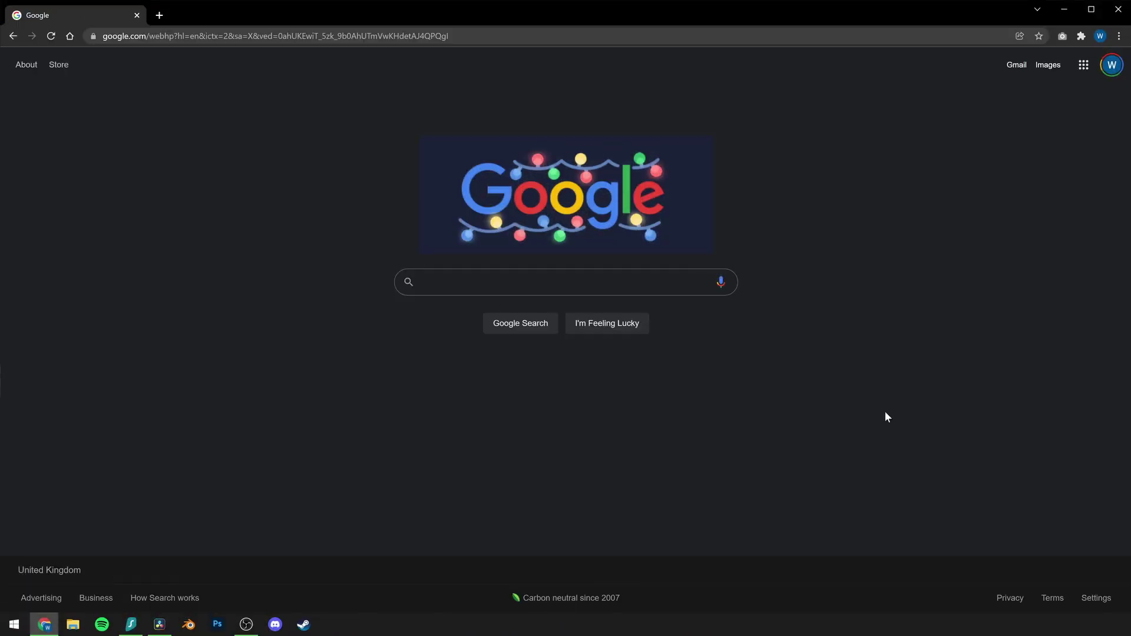
In Chrome's cookies and other site data settings, turn off "Preload pages for faster browsing and searching".
click(1120, 36)
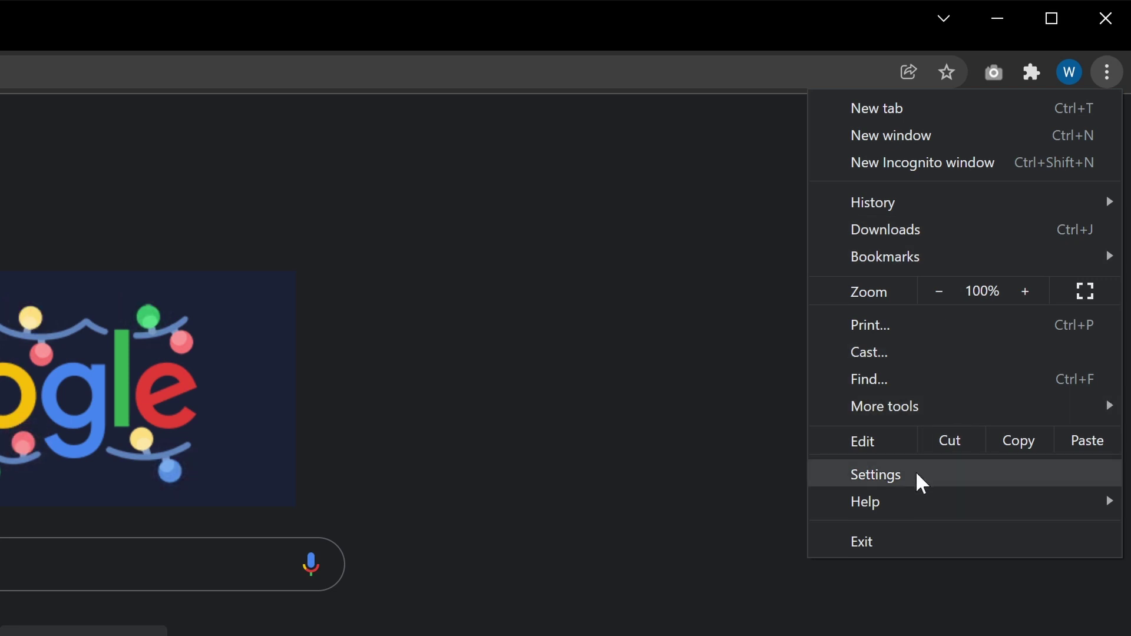
click(916, 471)
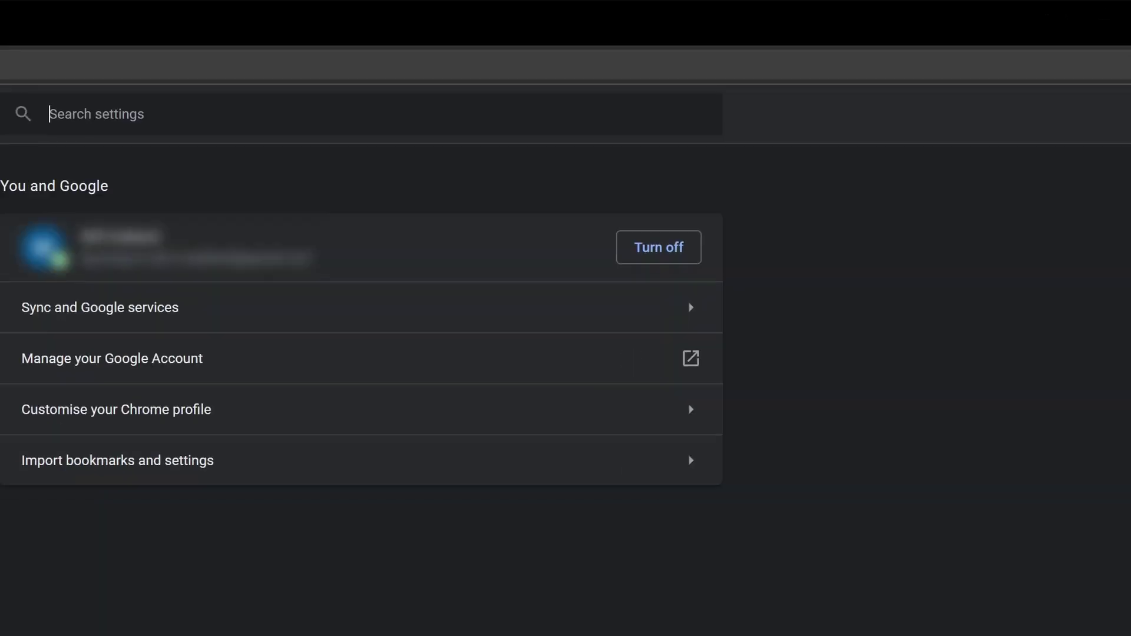
click(142, 224)
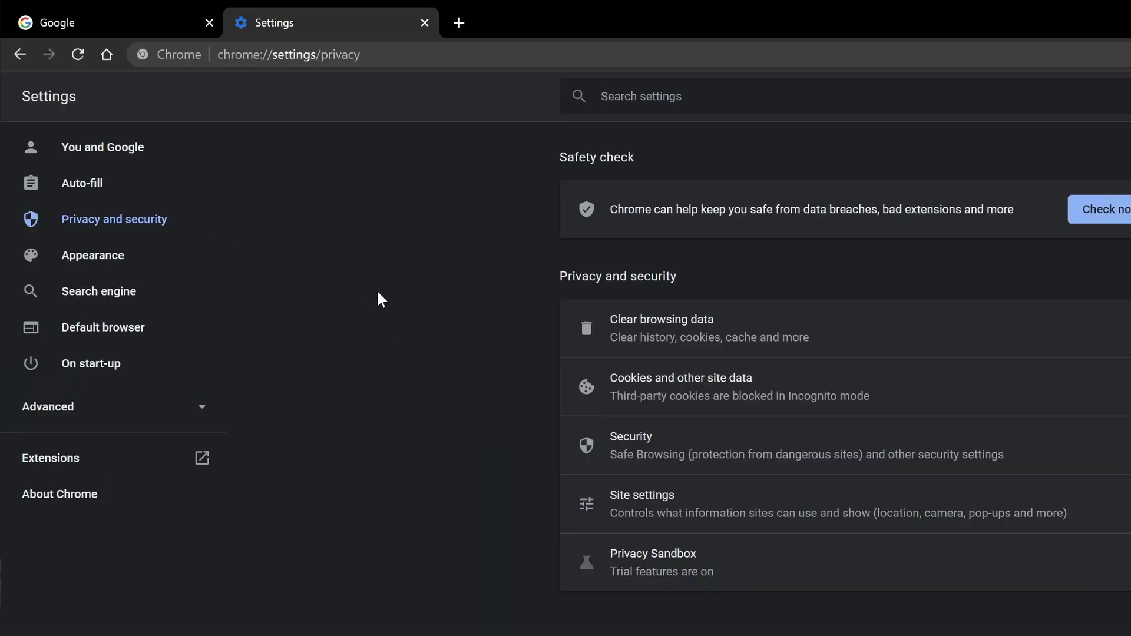
click(917, 398)
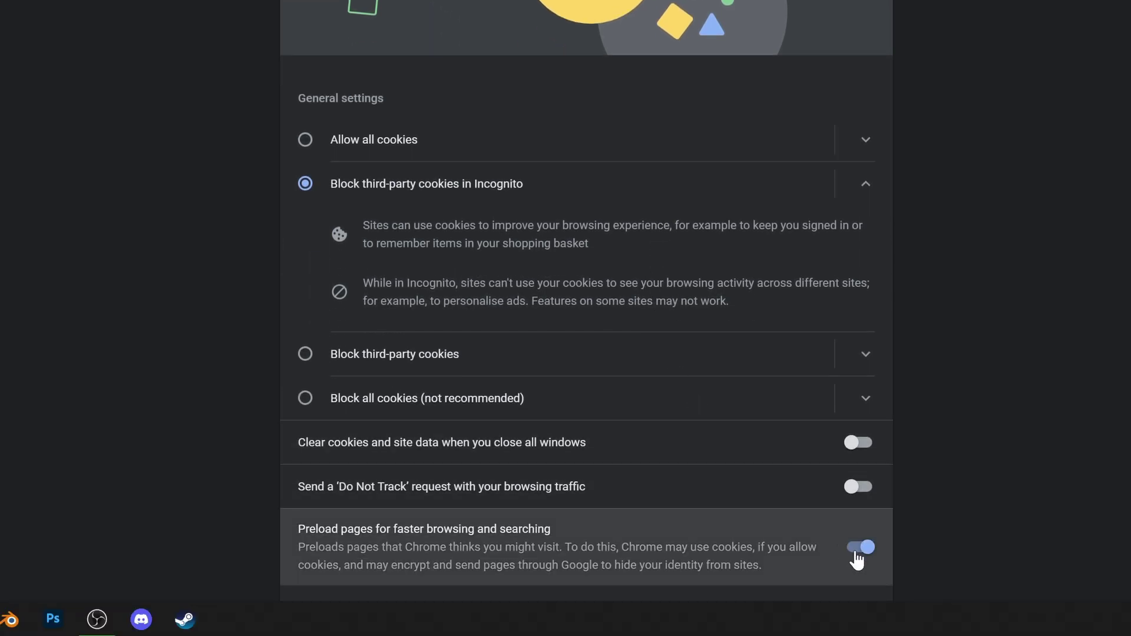
click(857, 559)
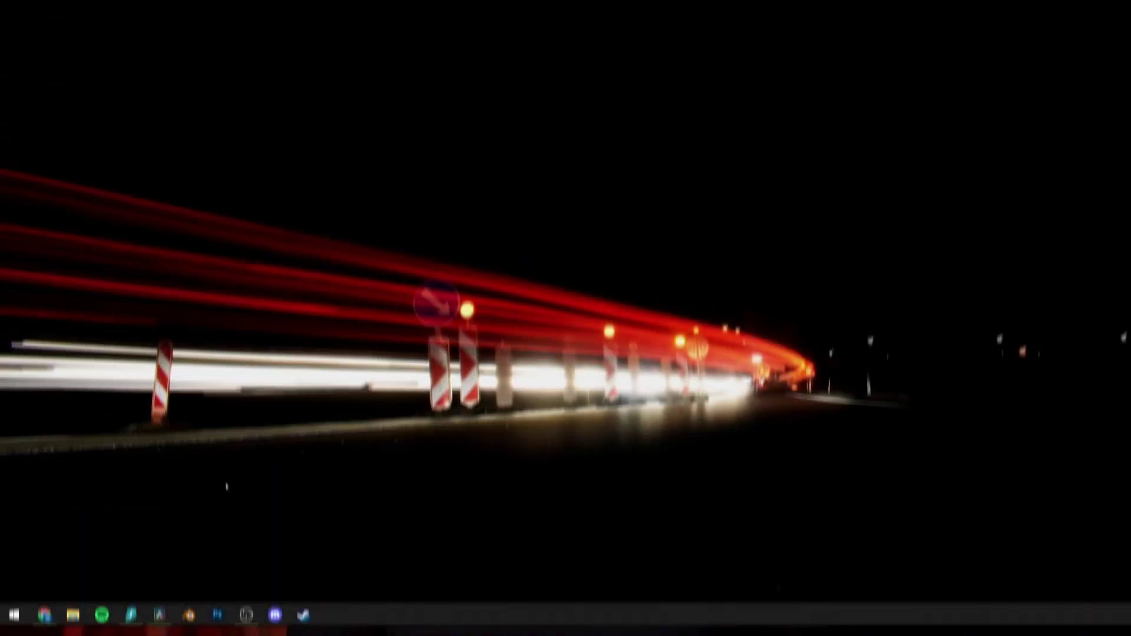
Find Command Prompt by searching for "cmd" and run it as administrator.
key(super)
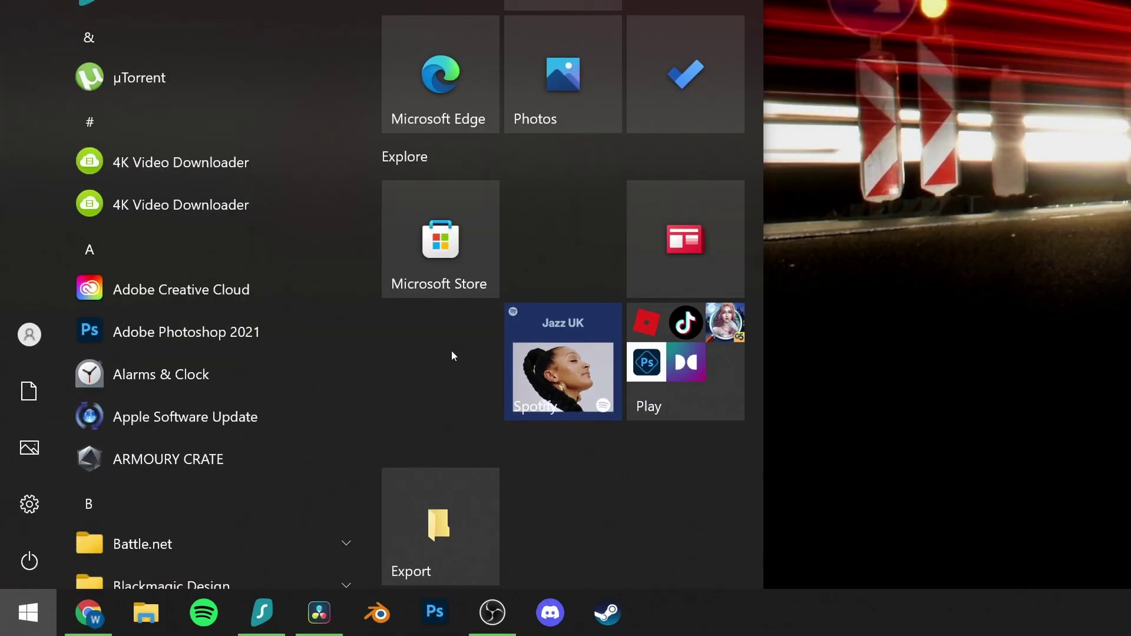
text(cmd)
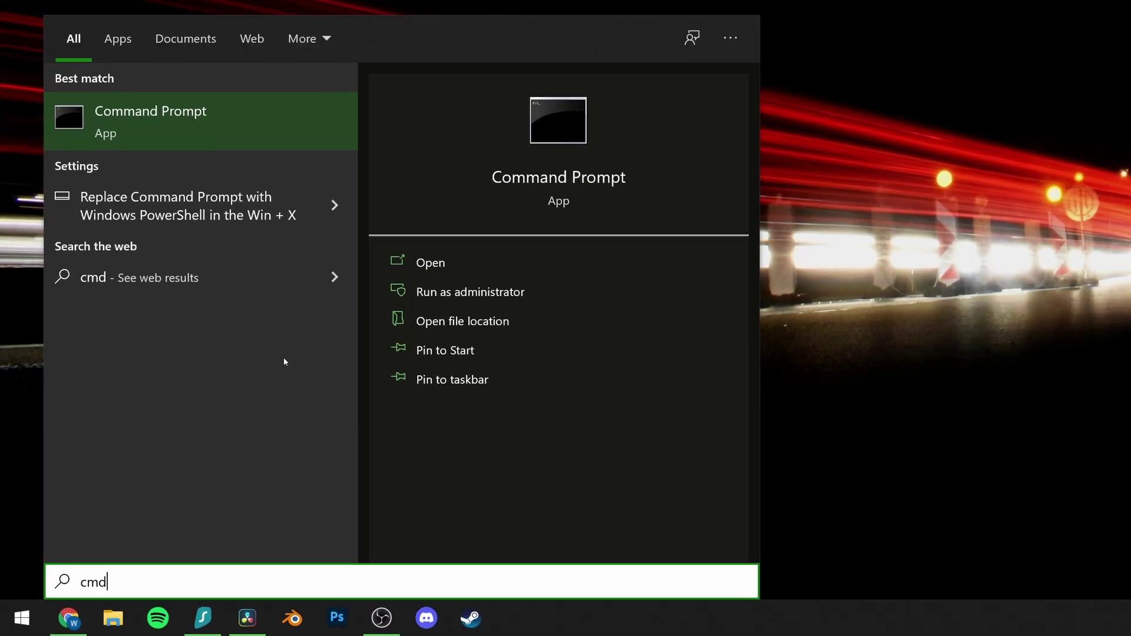
right_click(213, 132)
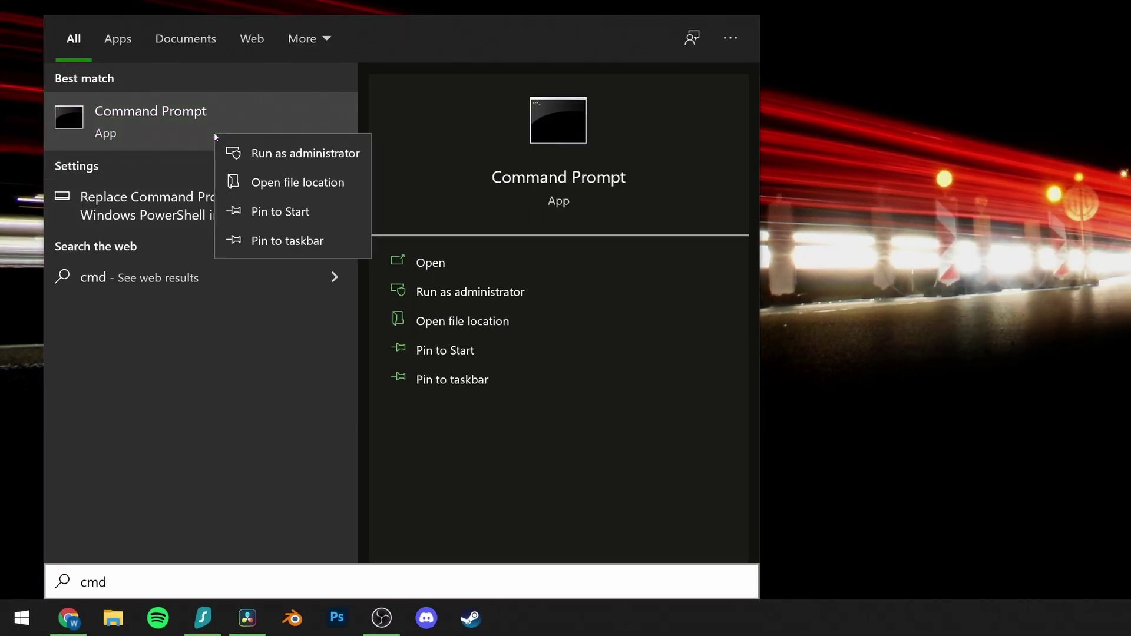
click(272, 156)
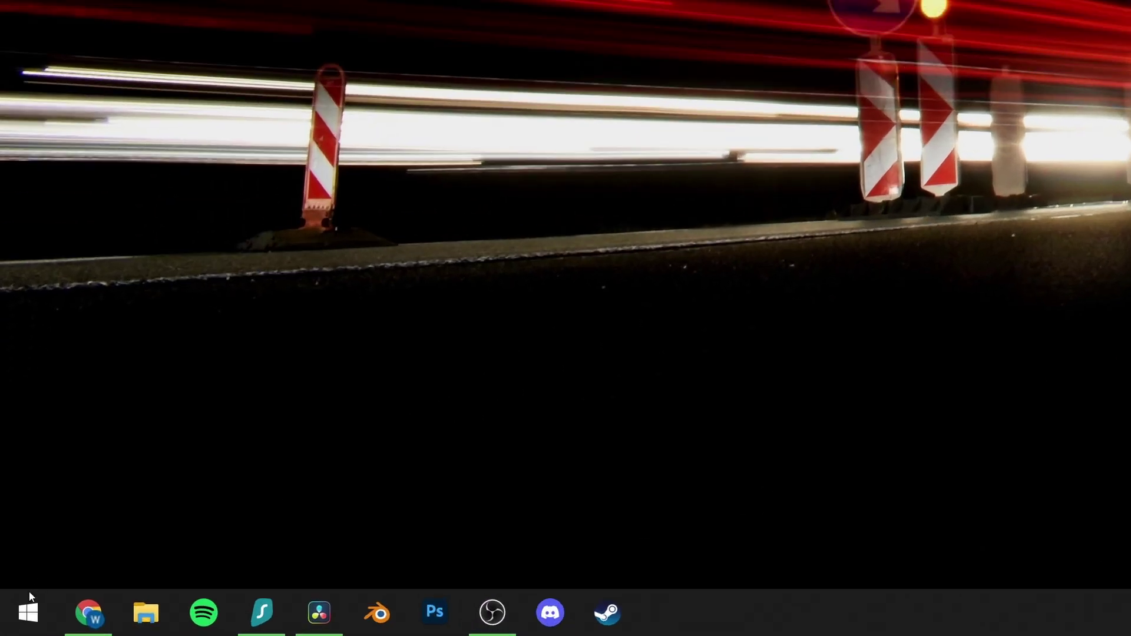
Start another Command Prompt session with administrator rights from the desktop.
click(26, 616)
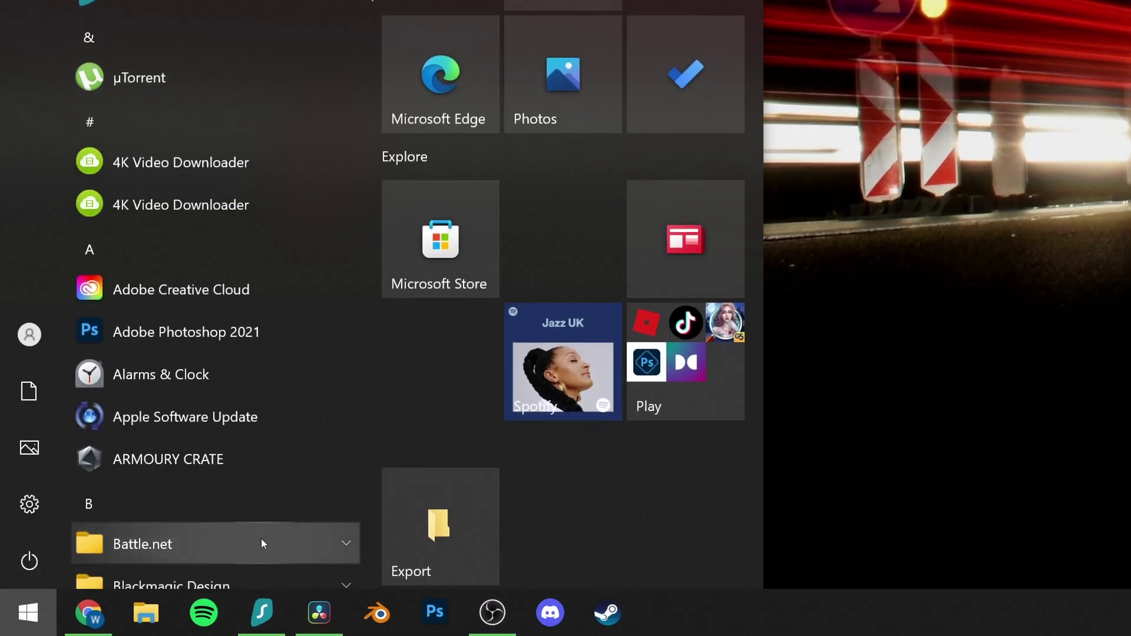
text(cmd)
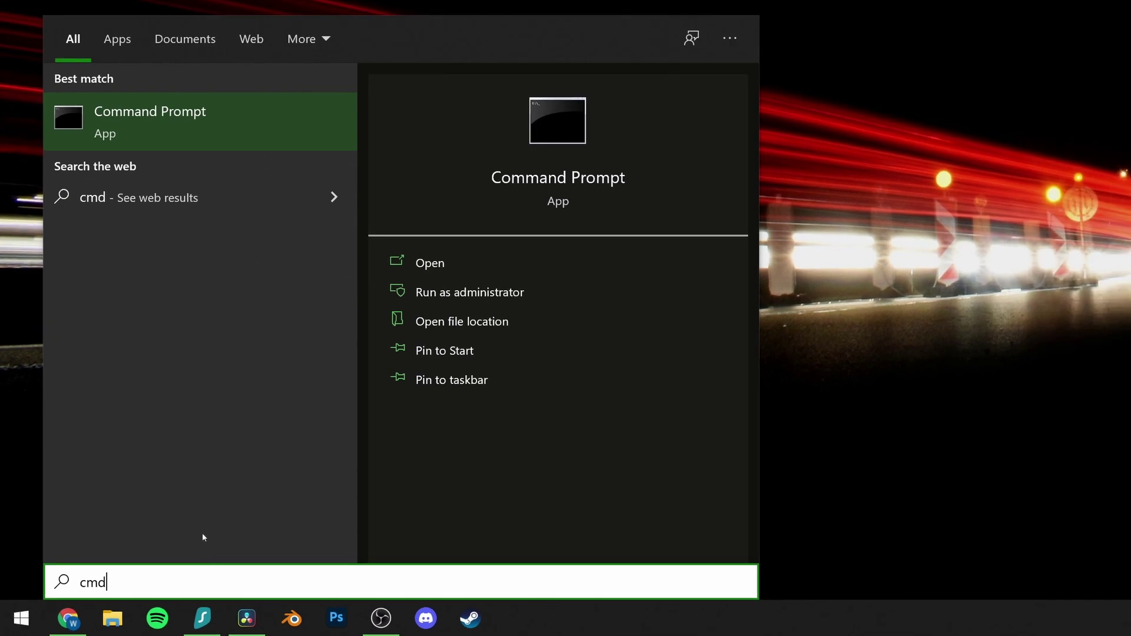
right_click(225, 116)
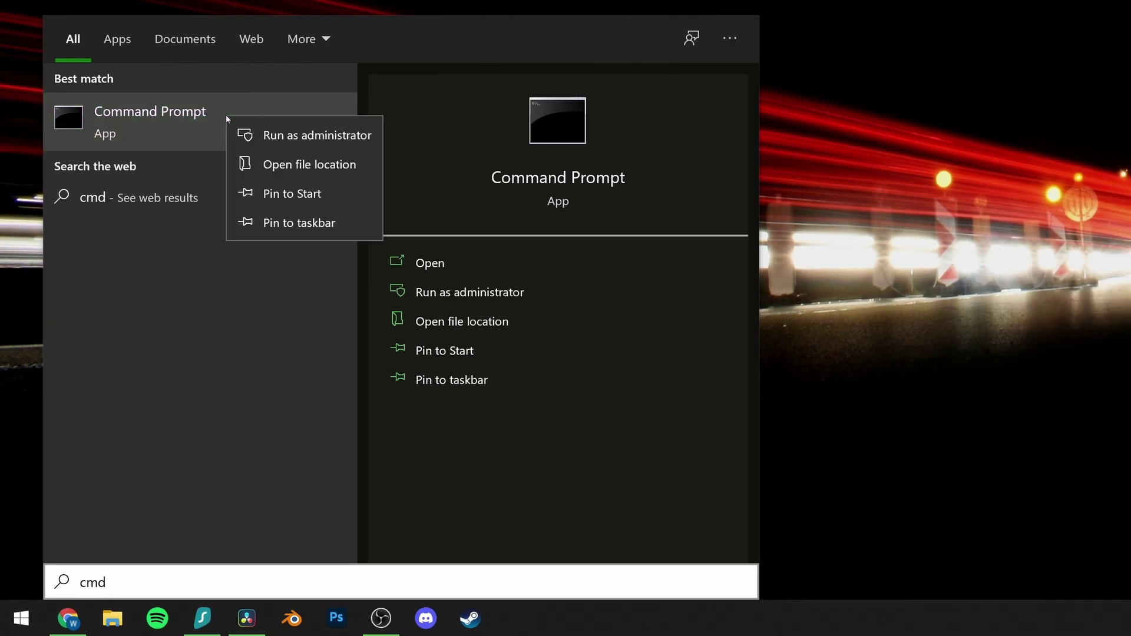
click(265, 140)
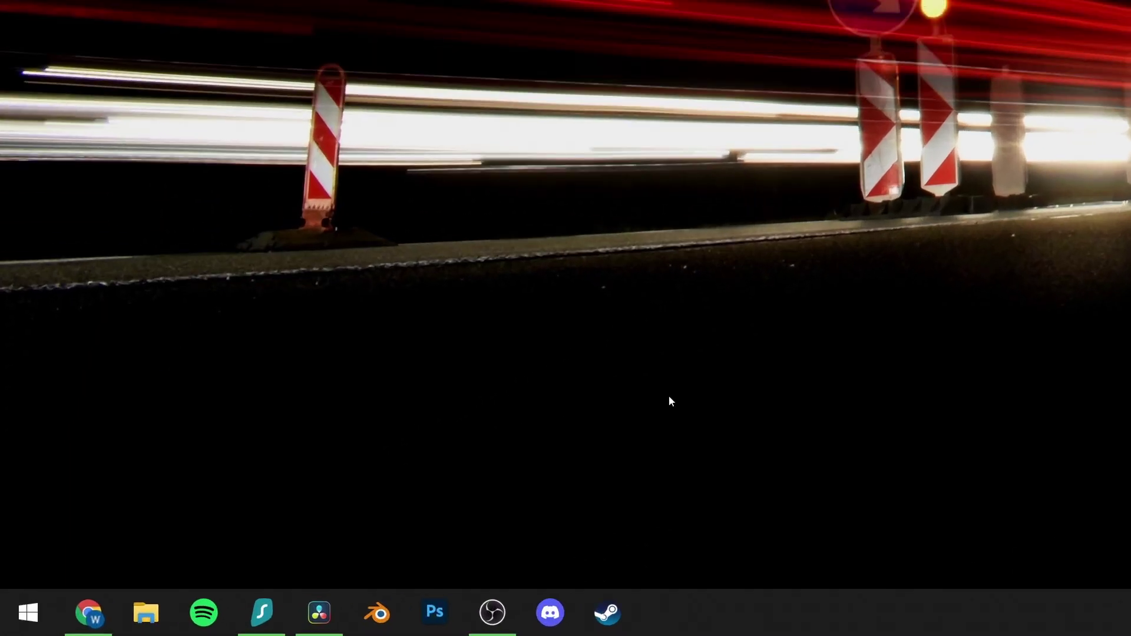
Open the Windows Services console by running services.msc.
key(super+r)
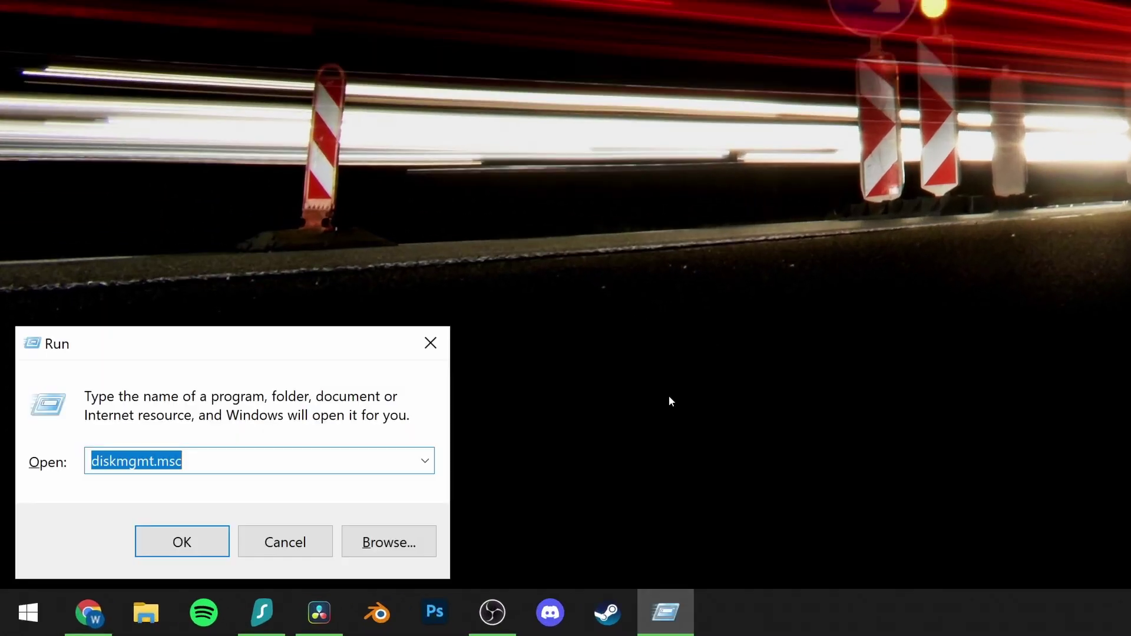
text(services.m)
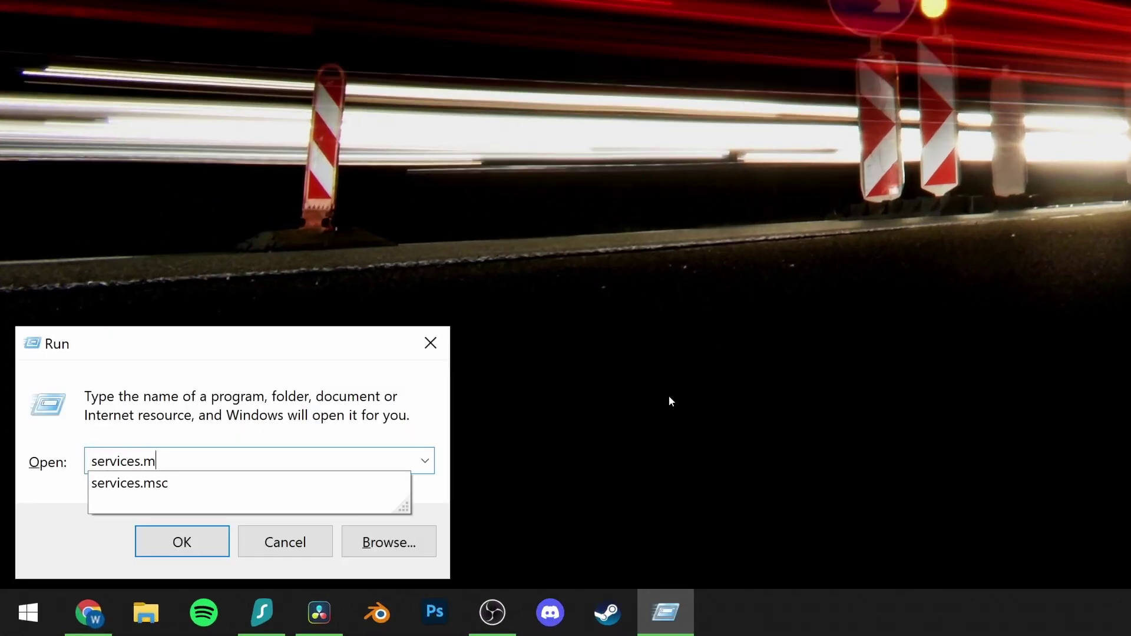
text(sc)
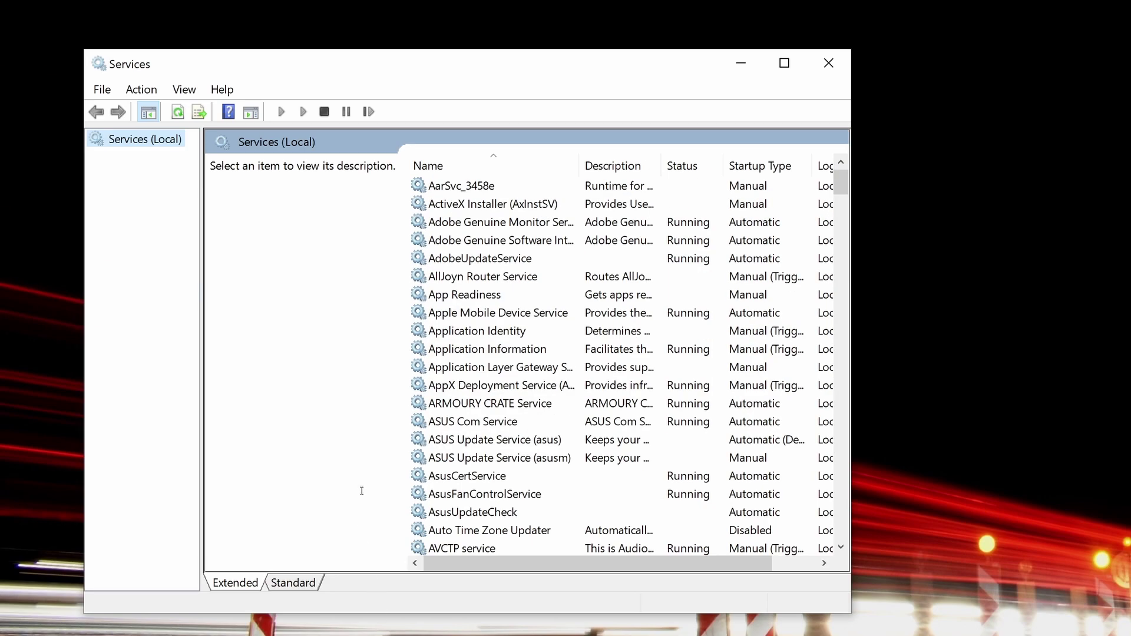
Sort the services by name in descending order and set the Windows Search startup type to Disabled.
click(494, 167)
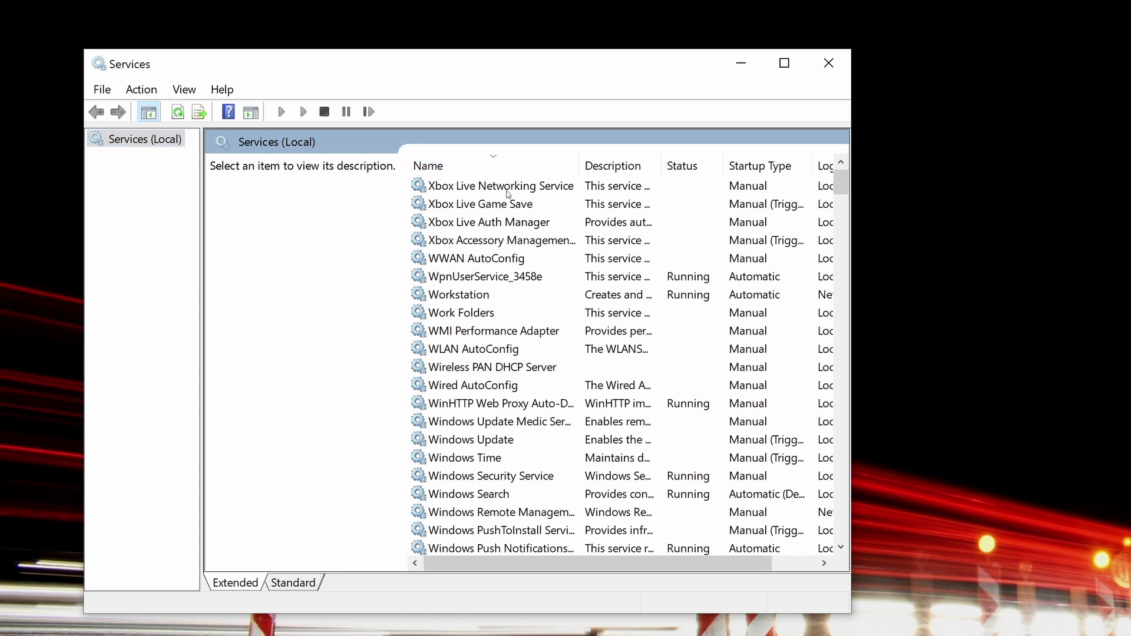
double_click(502, 499)
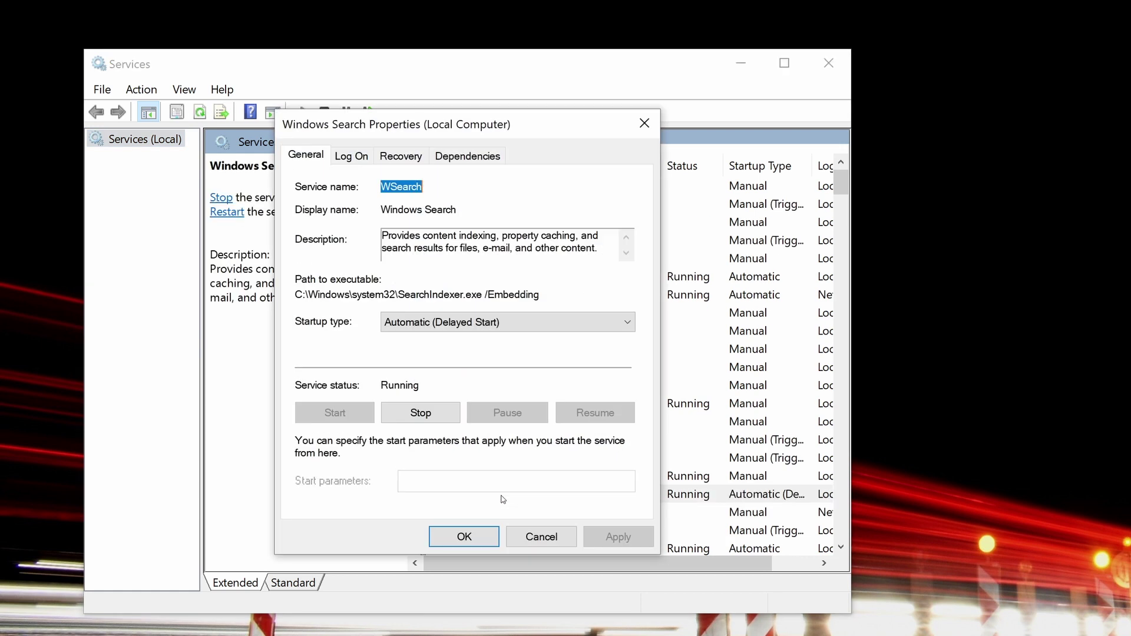
click(505, 322)
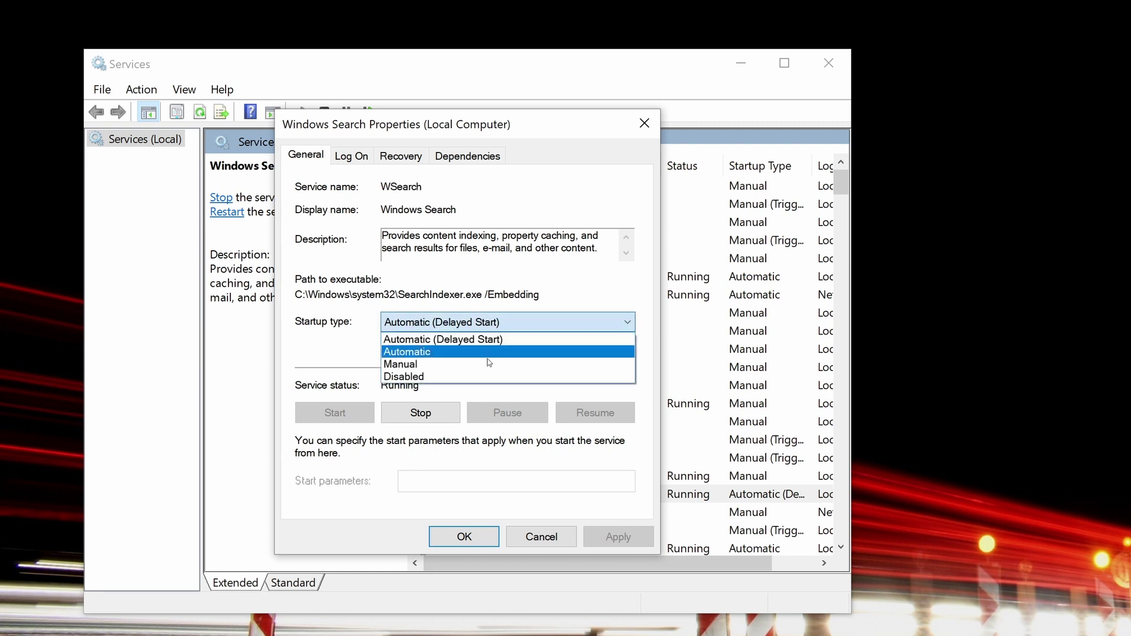
click(481, 377)
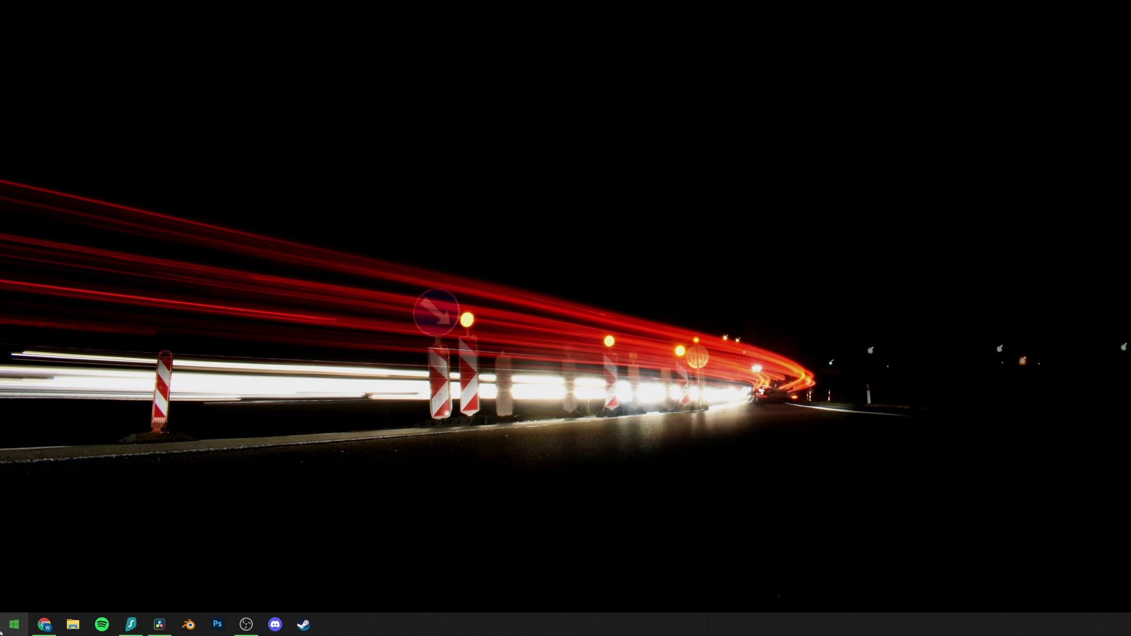
Search for "cmd" and launch Command Prompt as administrator.
click(1, 633)
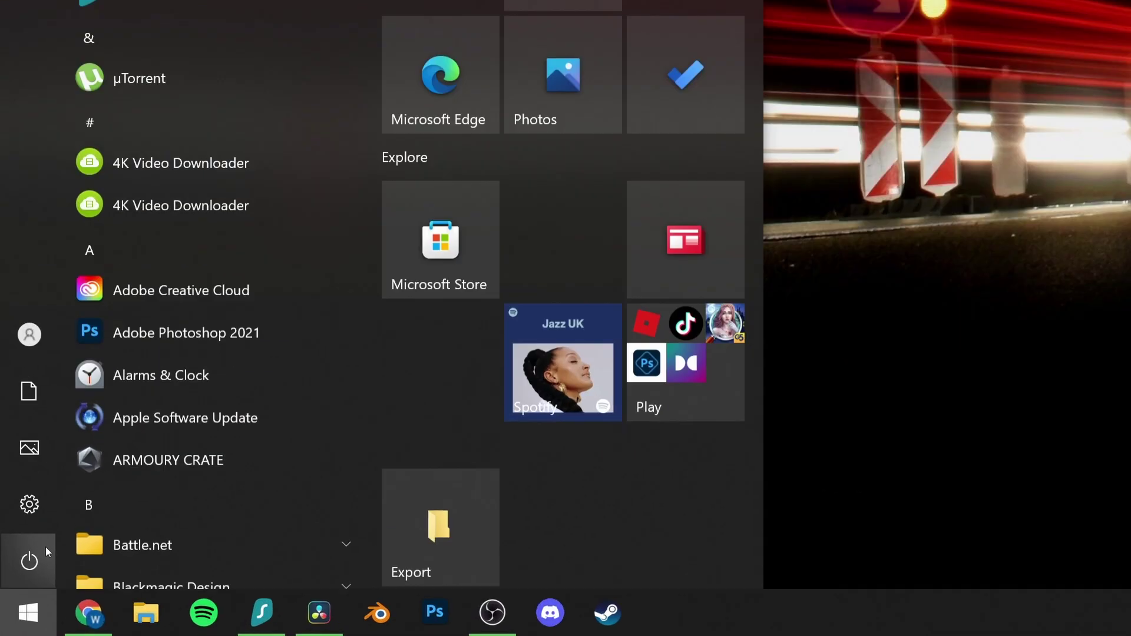
text(cmd)
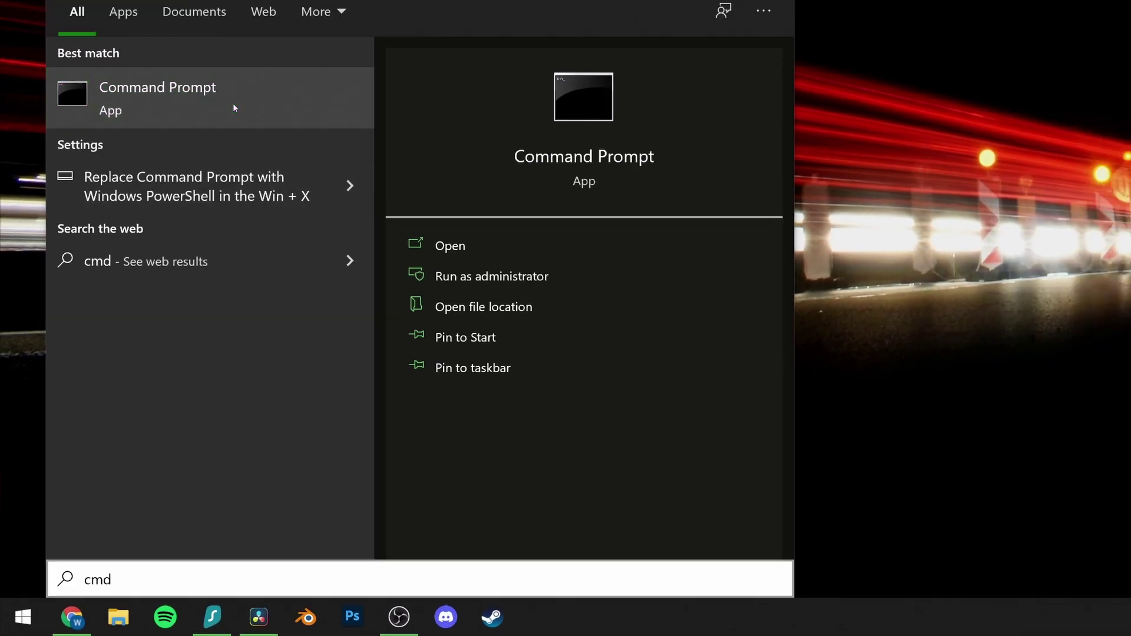
right_click(235, 107)
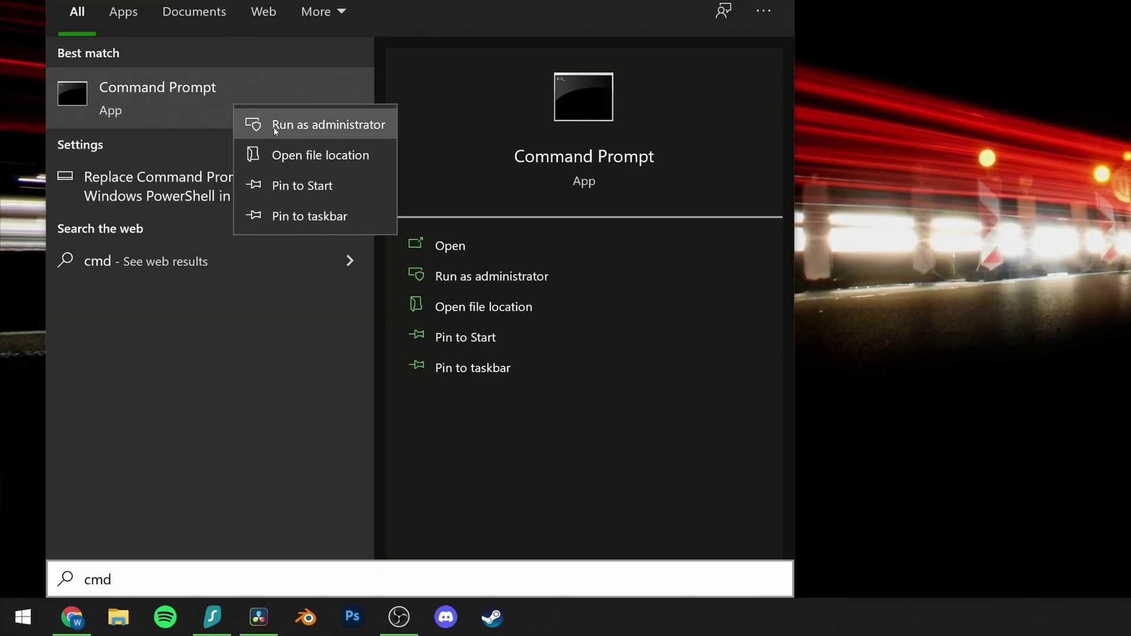
click(273, 125)
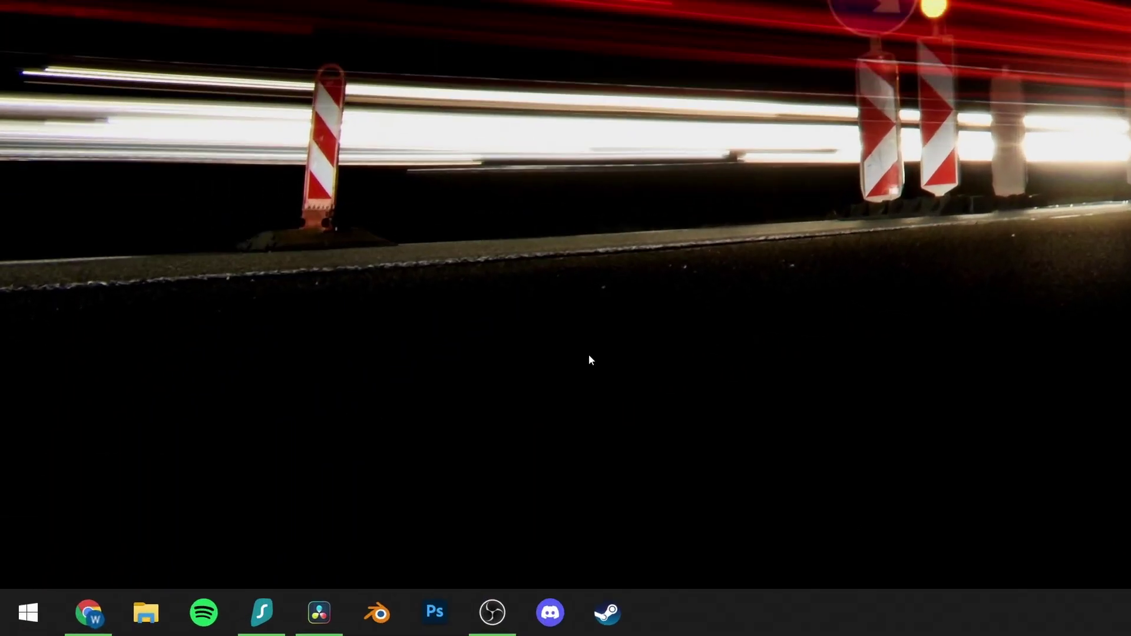
Run services.msc to bring up the Services console again.
key(super+r)
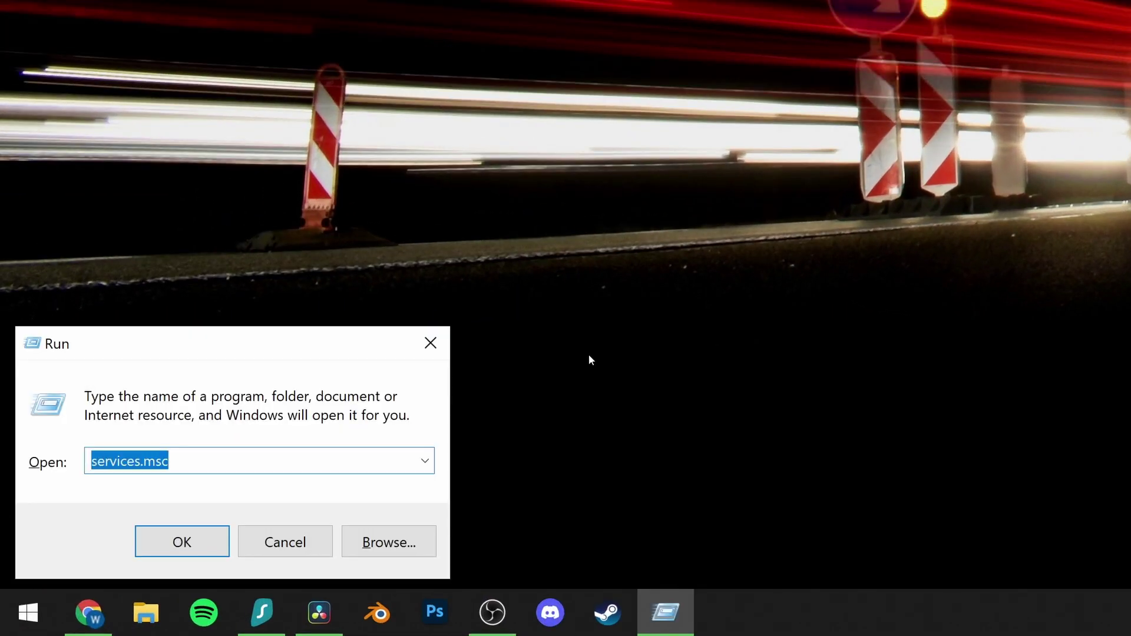
text(servic)
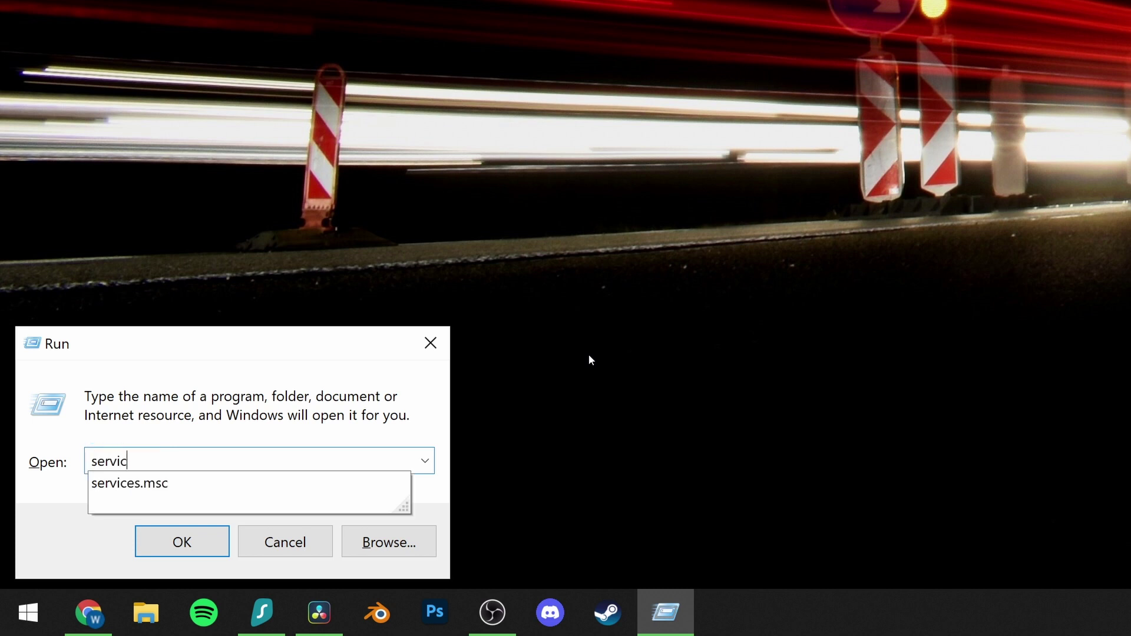
text(es.msc)
key(Return)
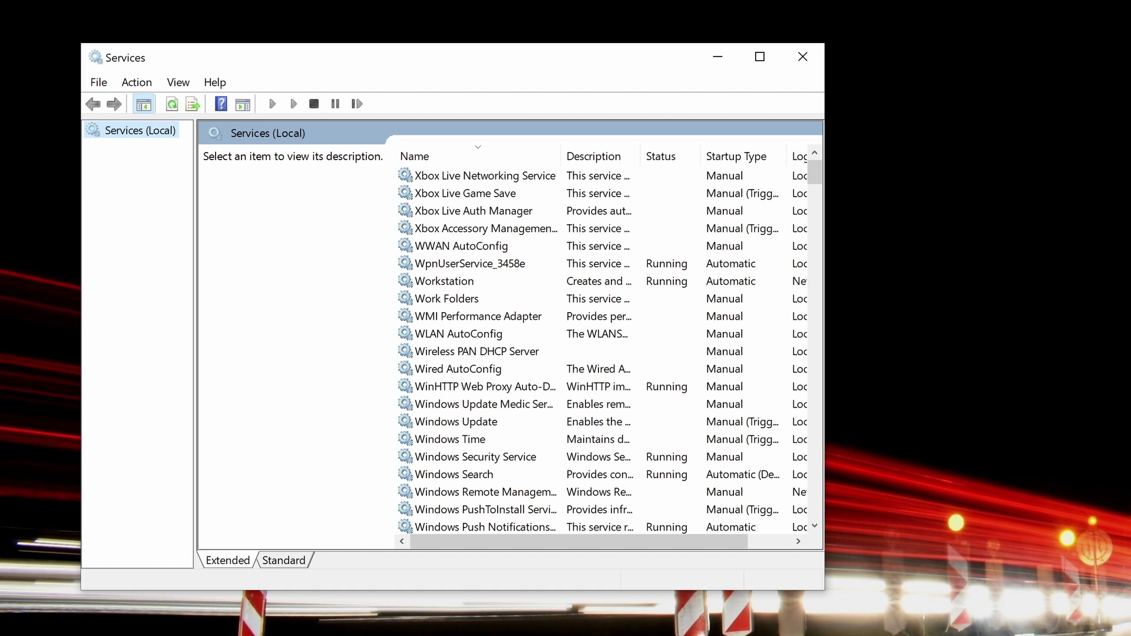
Find the SysMain service in the list and choose Disabled as its startup type.
drag(815, 176, 818, 249)
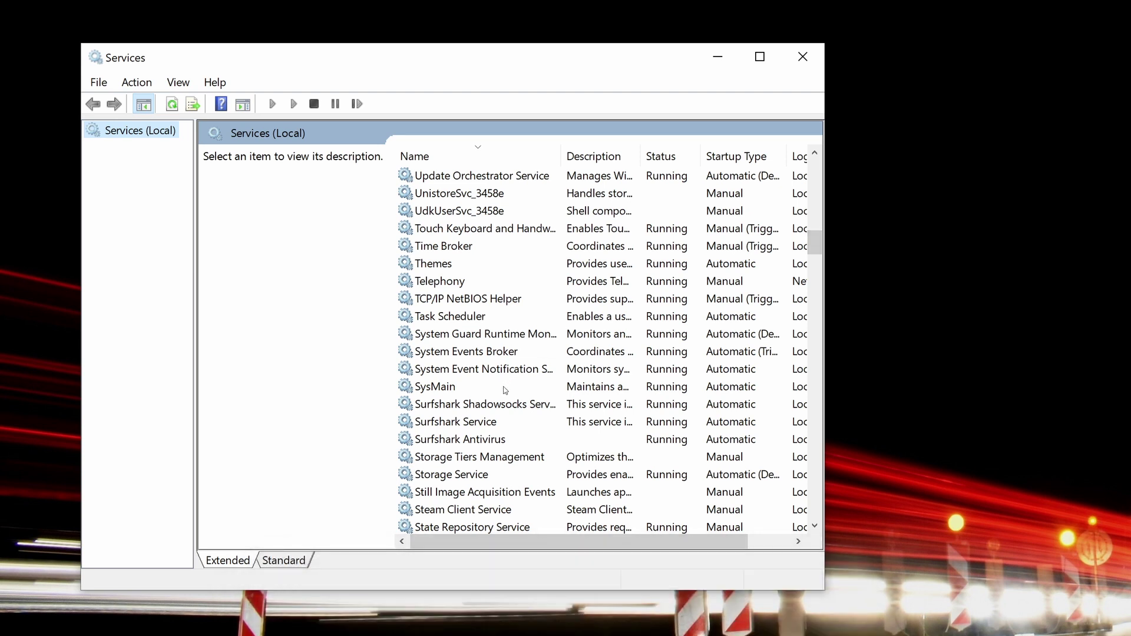
double_click(505, 387)
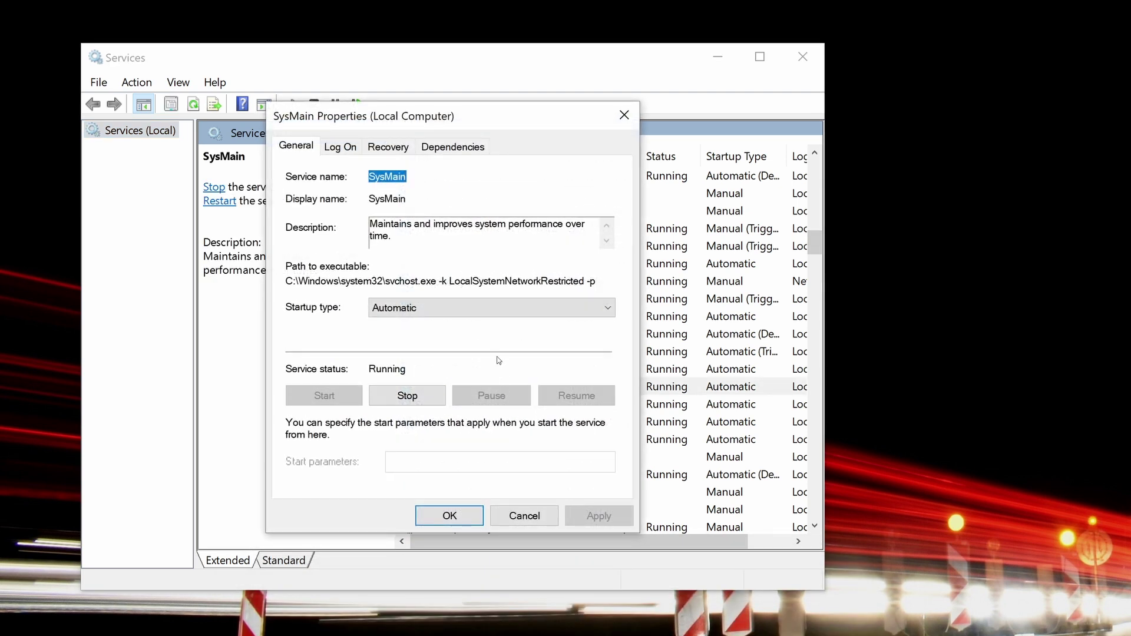
click(505, 314)
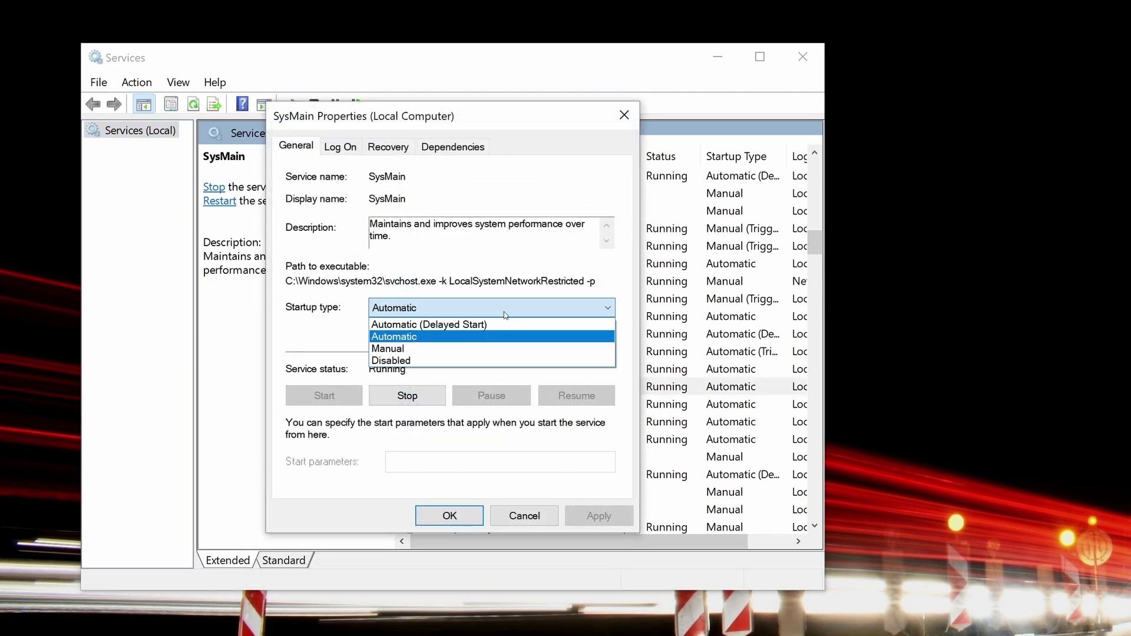
click(475, 362)
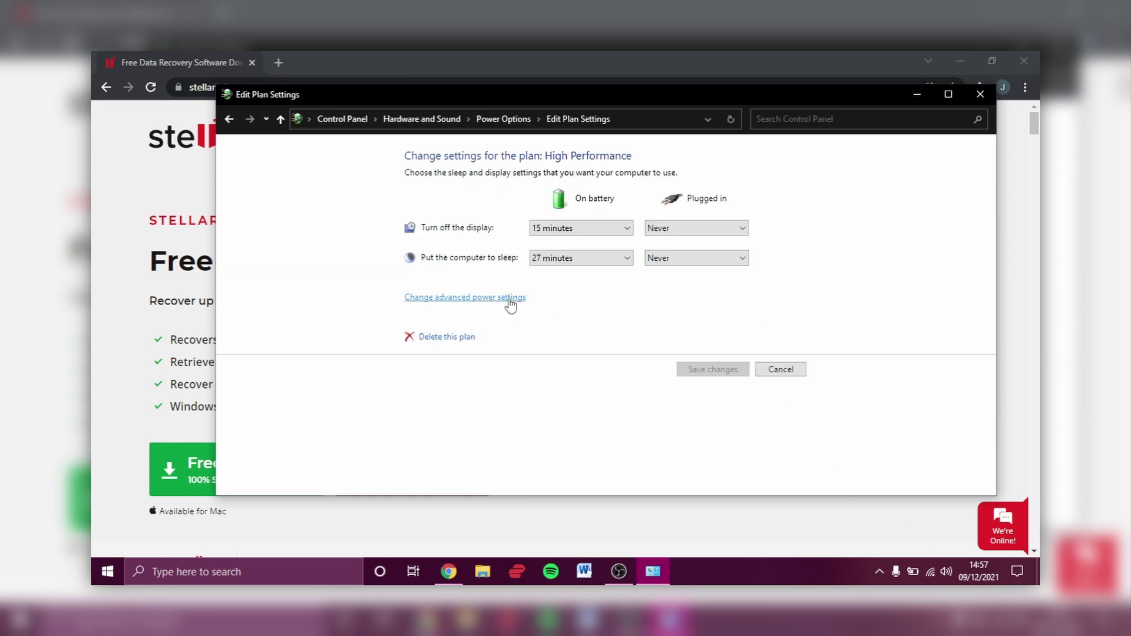
Open the High Performance plan's advanced power settings and choose the power plan to customise.
click(510, 305)
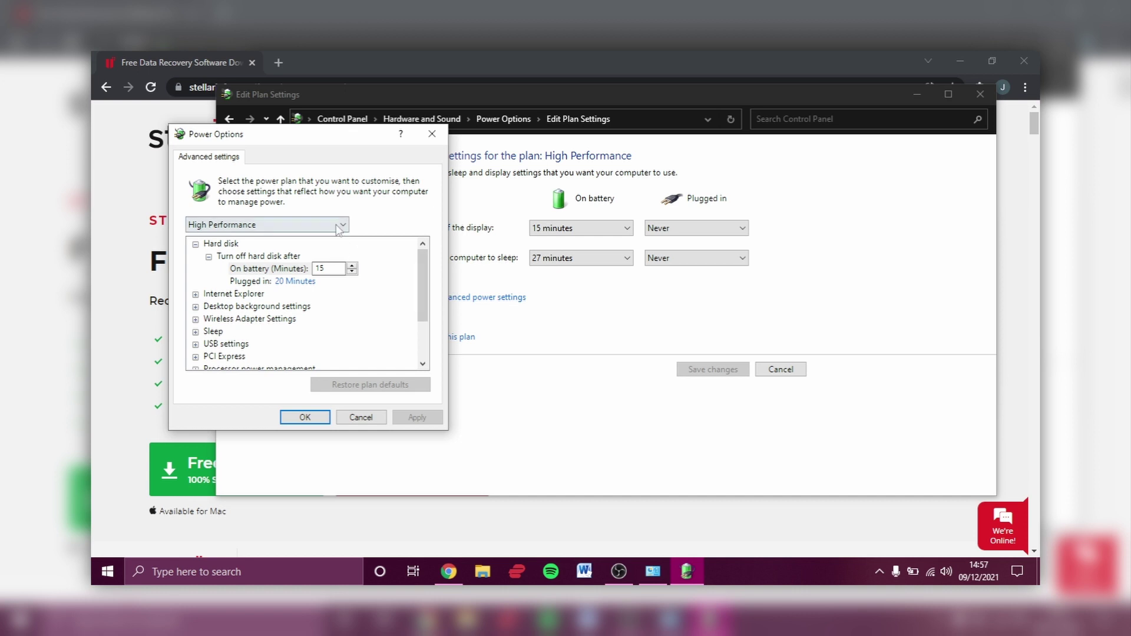
click(339, 226)
click(324, 250)
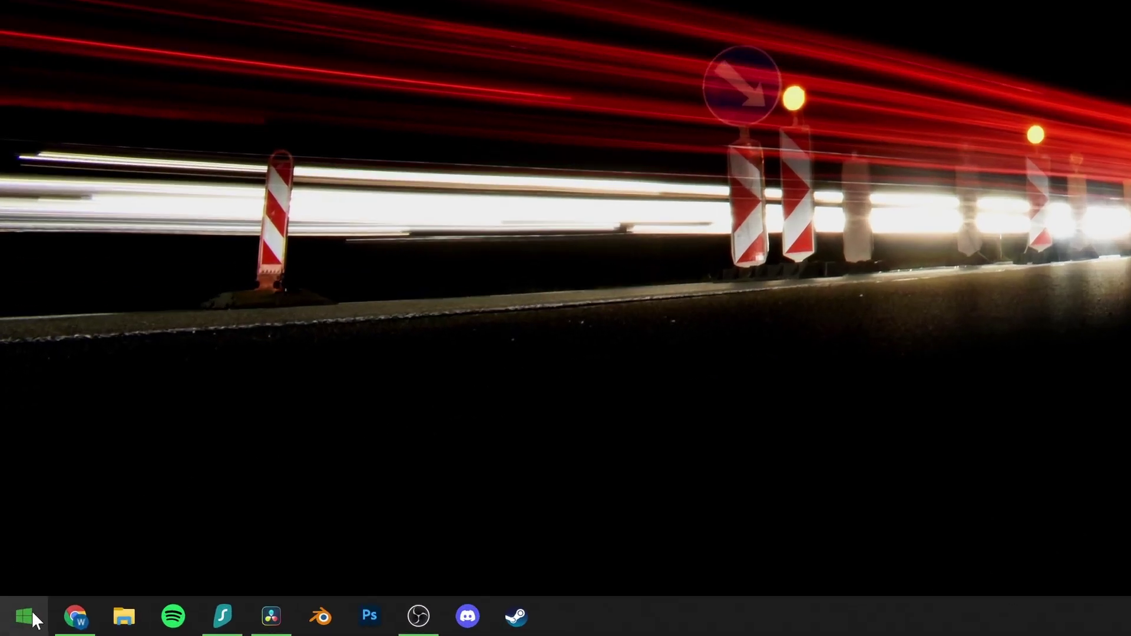
Open the advanced system settings from the About page of the Windows System settings.
click(14, 624)
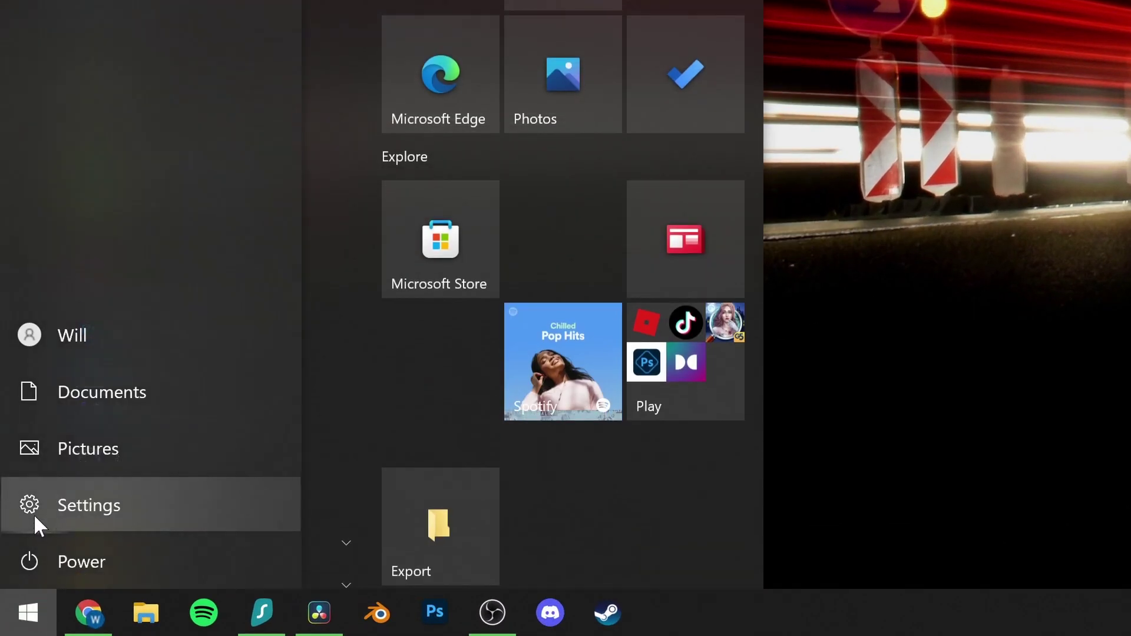
click(34, 514)
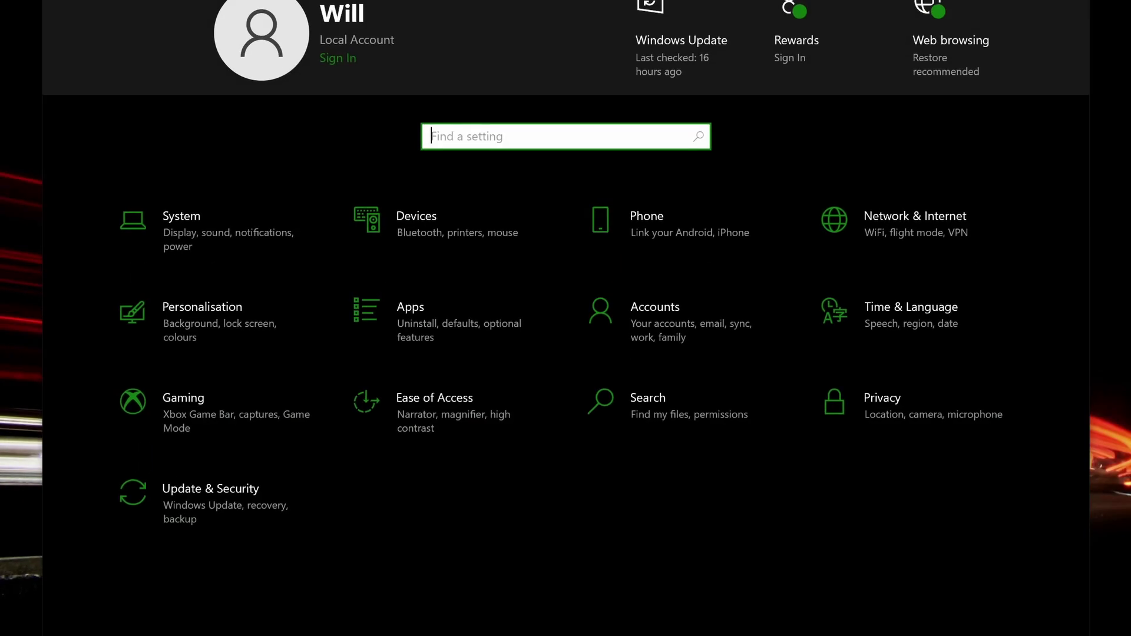
click(251, 239)
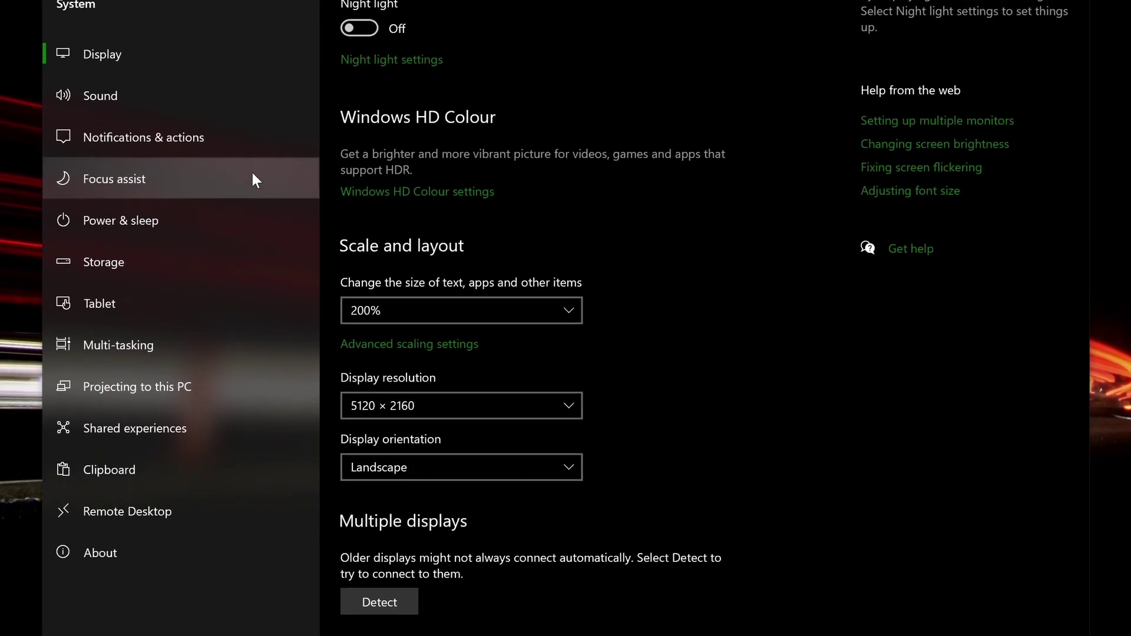
click(194, 543)
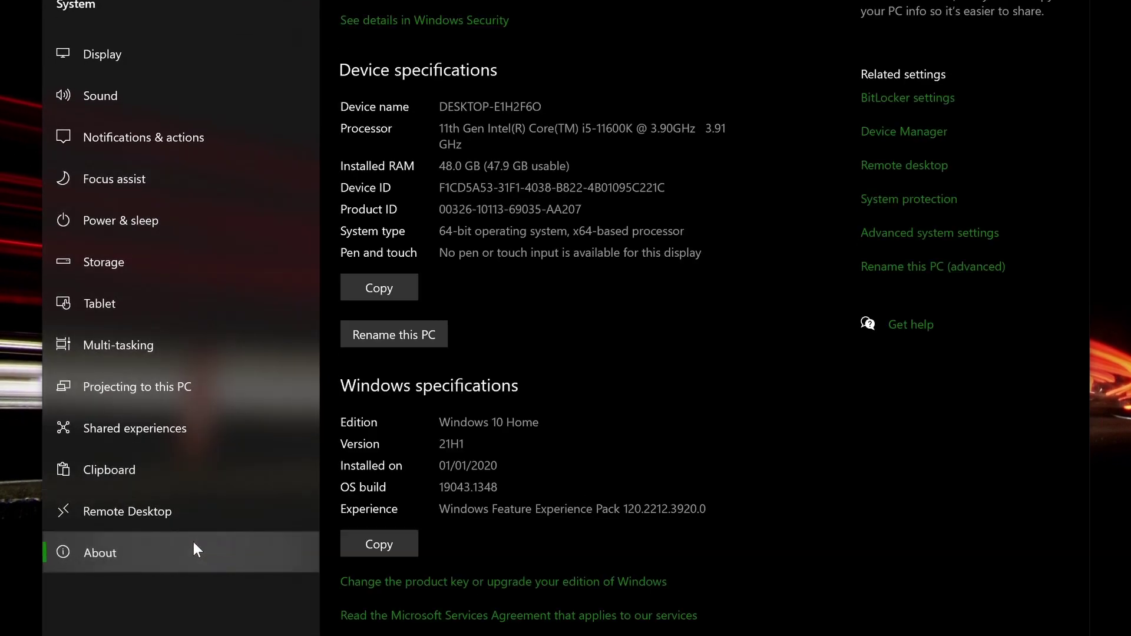
click(906, 232)
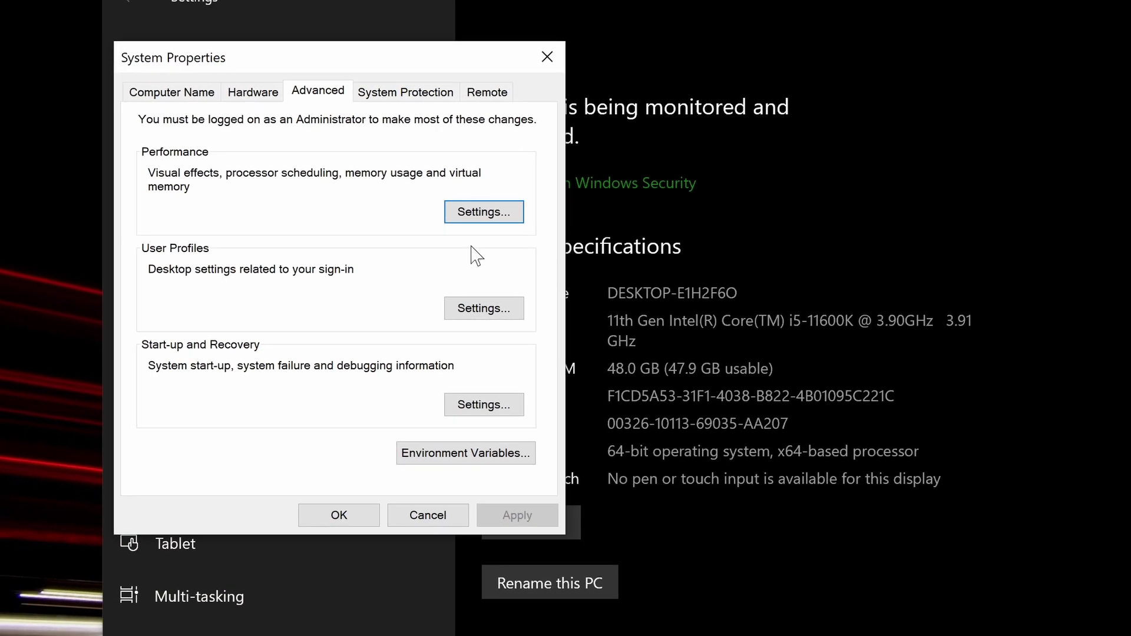
Open the virtual memory settings through the advanced Performance Options.
click(475, 223)
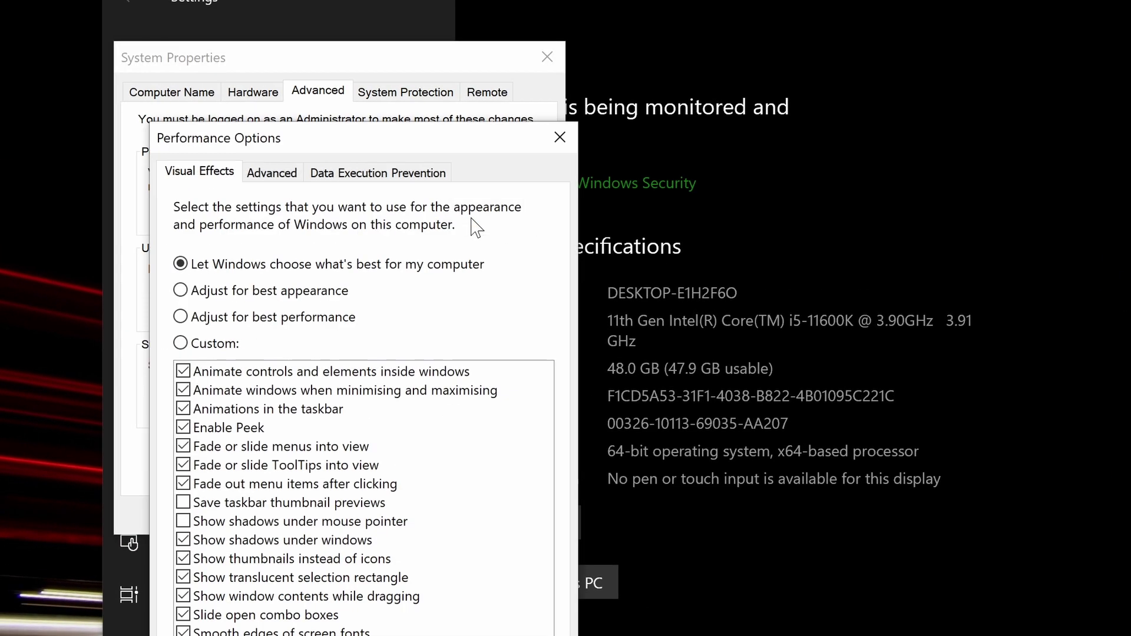
click(274, 176)
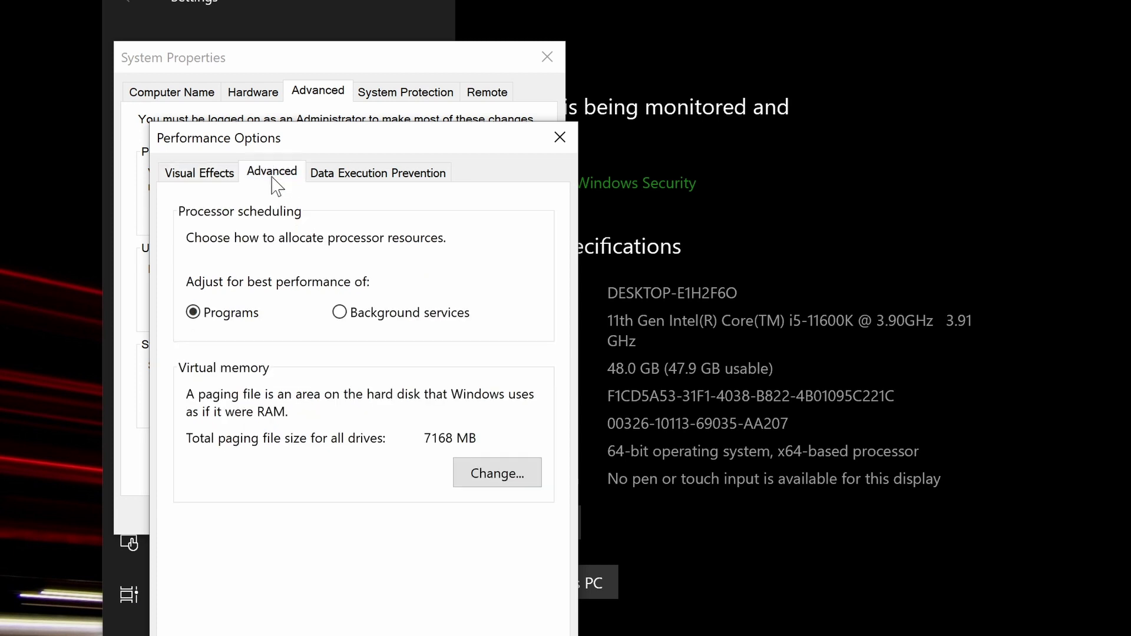
click(476, 475)
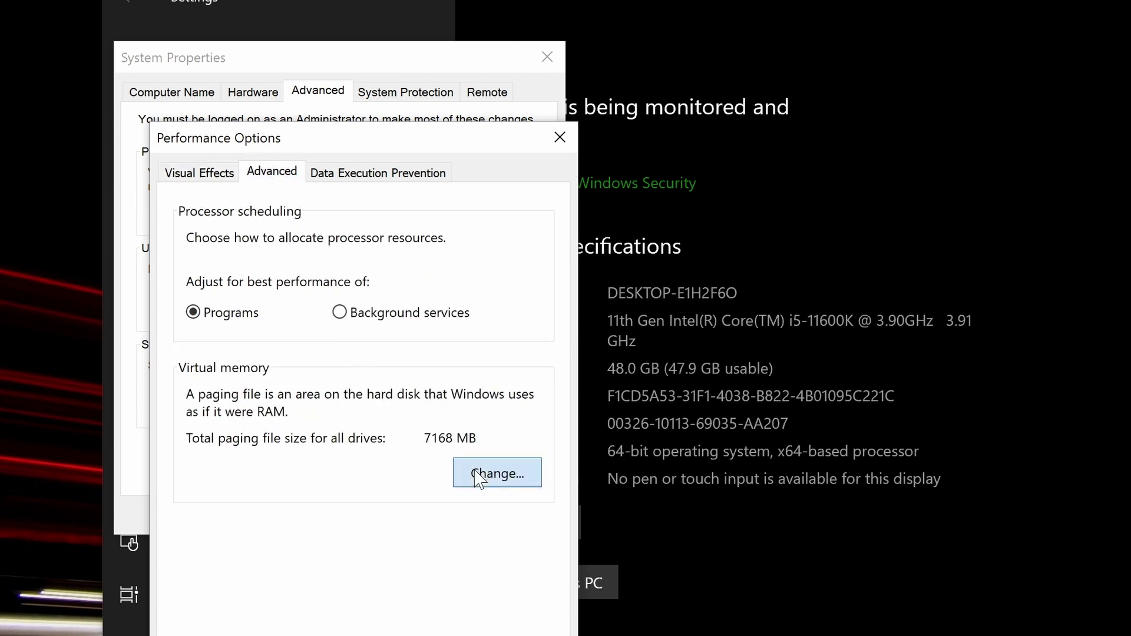